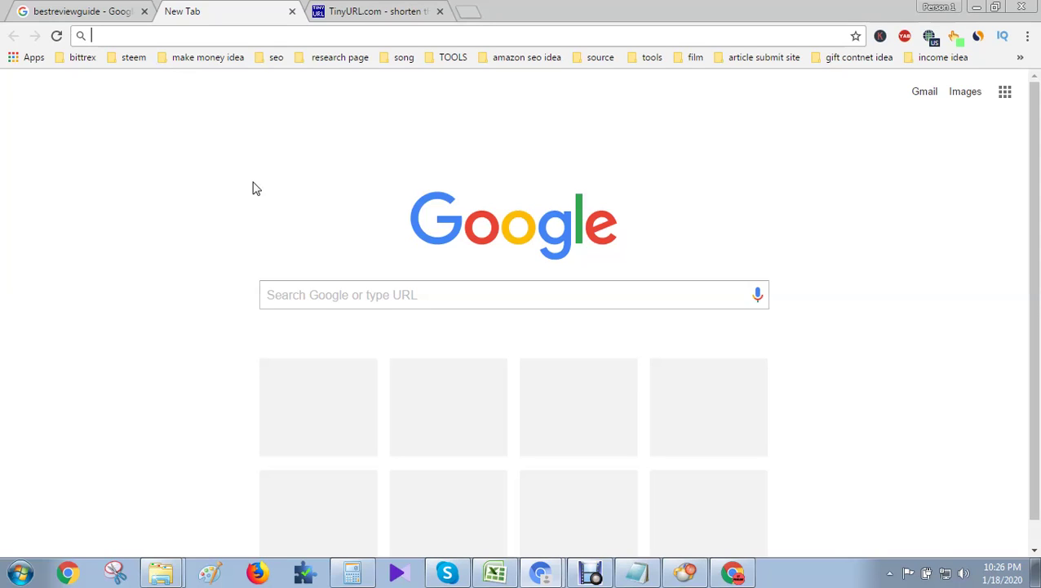
Close the bestreviewguide tab, then search Google for "make money onine" and reload the results page.
{"action": "left_click", "coordinate": [145, 12]}
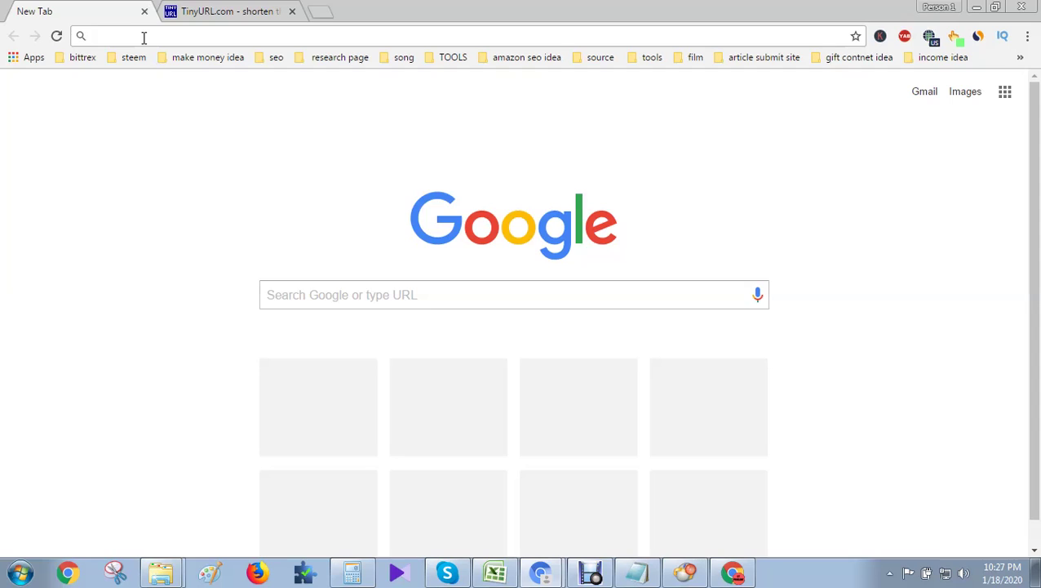
{"action": "type", "text": "make money onine"}
{"action": "key", "text": "Return"}
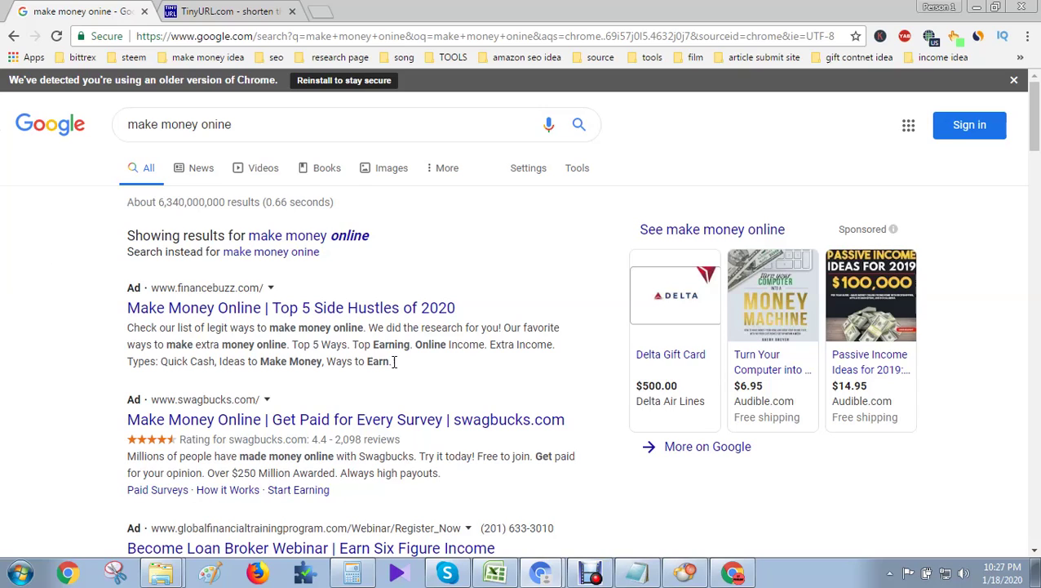
{"action": "key", "text": "F5"}
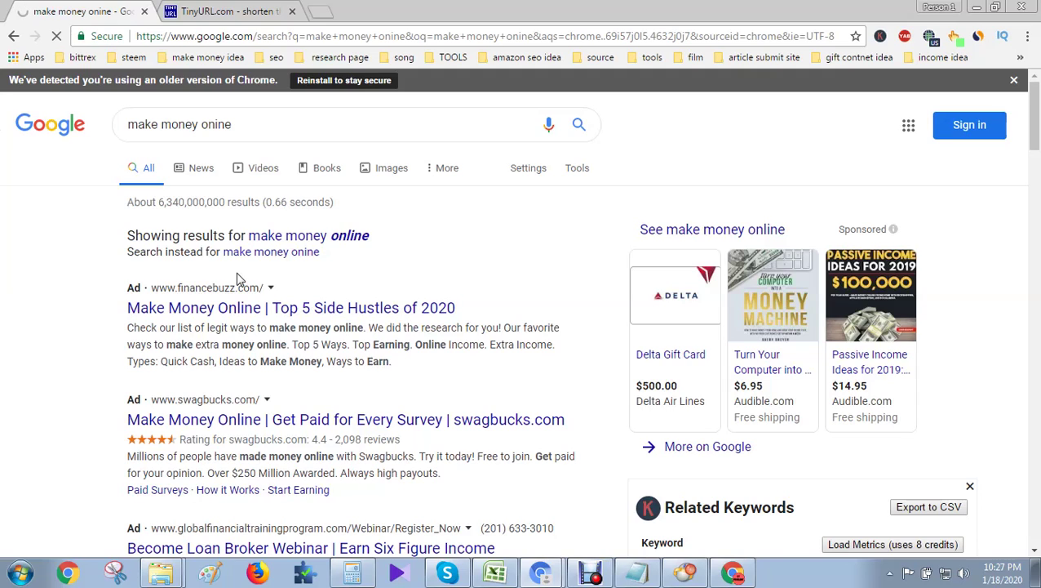
Copy the full web address of the "make money onine" search results page.
{"action": "double_click", "coordinate": [284, 36]}
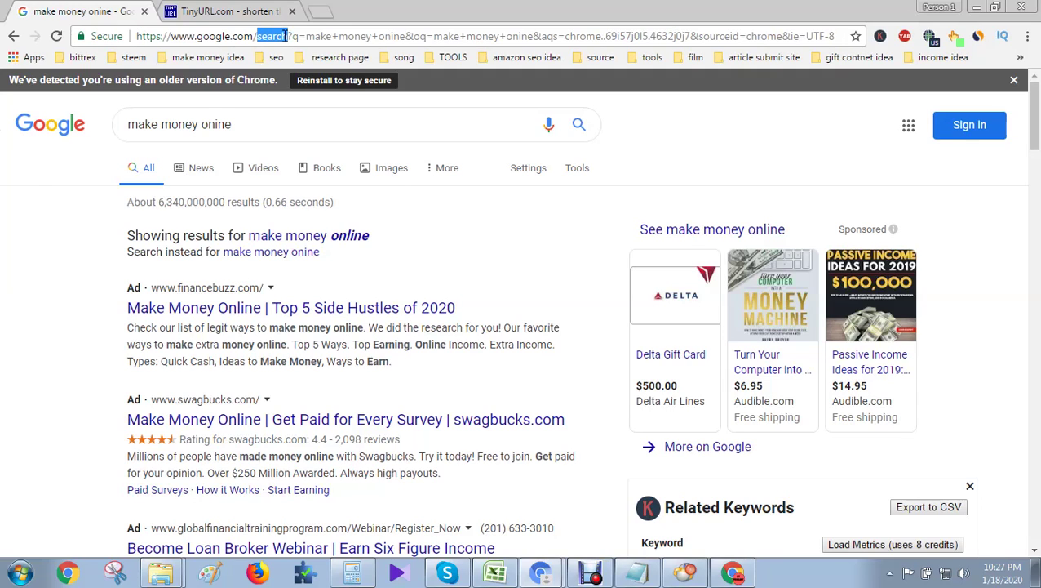
{"action": "left_click", "coordinate": [285, 36]}
{"action": "right_click", "coordinate": [285, 36]}
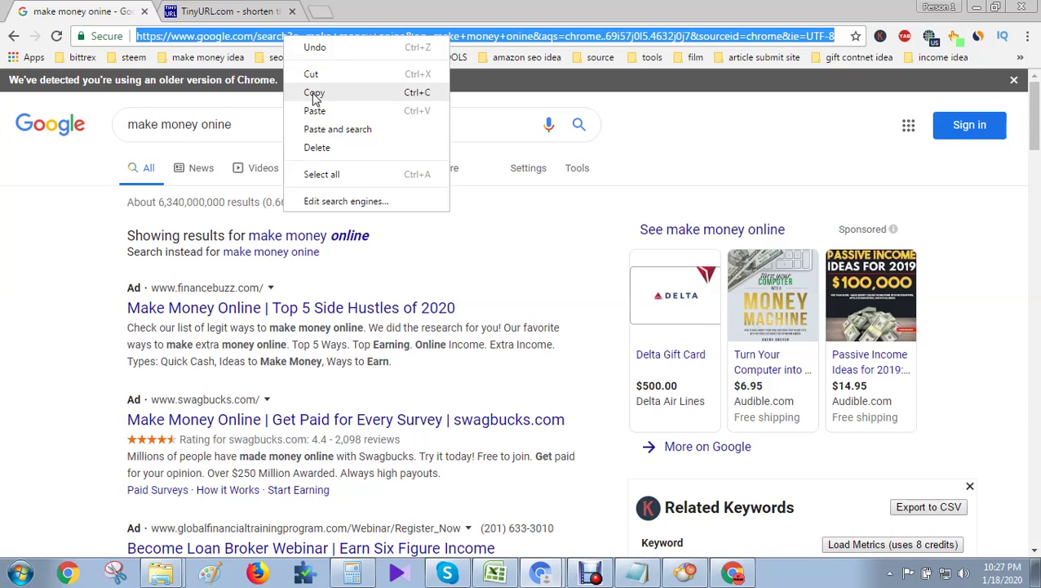
{"action": "left_click", "coordinate": [311, 93]}
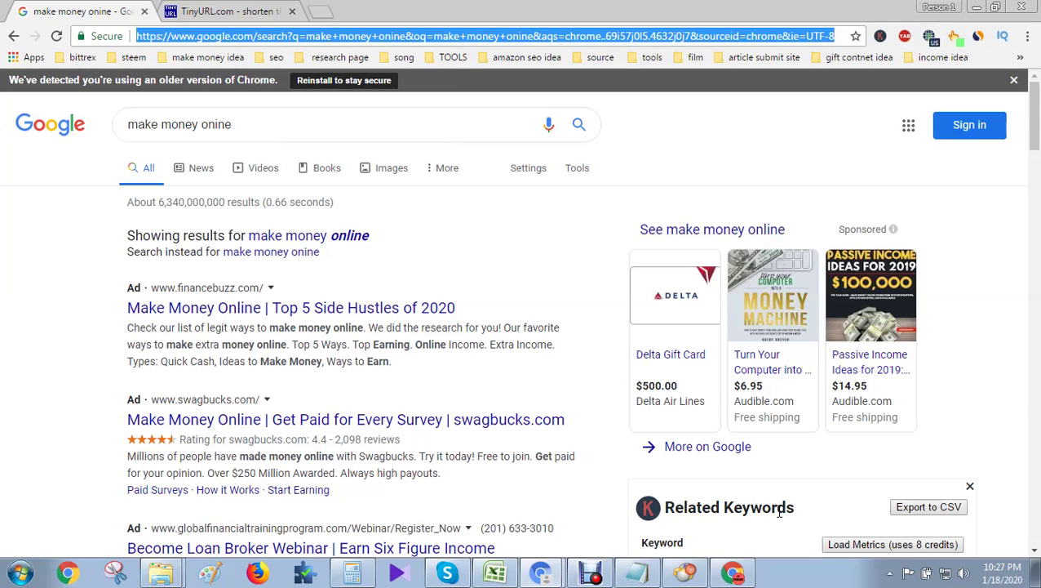
Create a text document on the desktop with the default name New Text Document and open it in Notepad.
{"action": "left_click", "coordinate": [976, 6]}
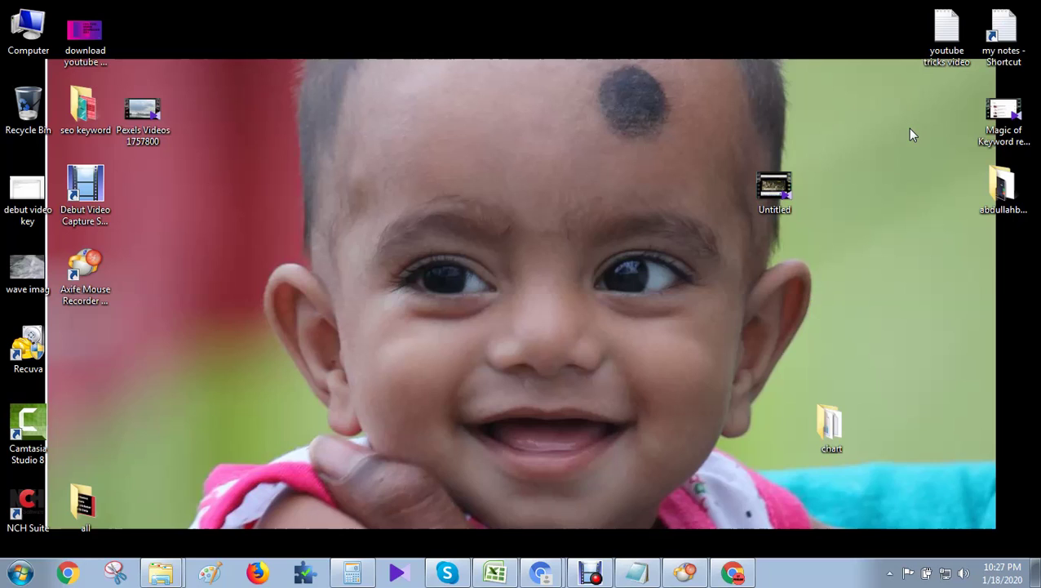
{"action": "right_click", "coordinate": [875, 155]}
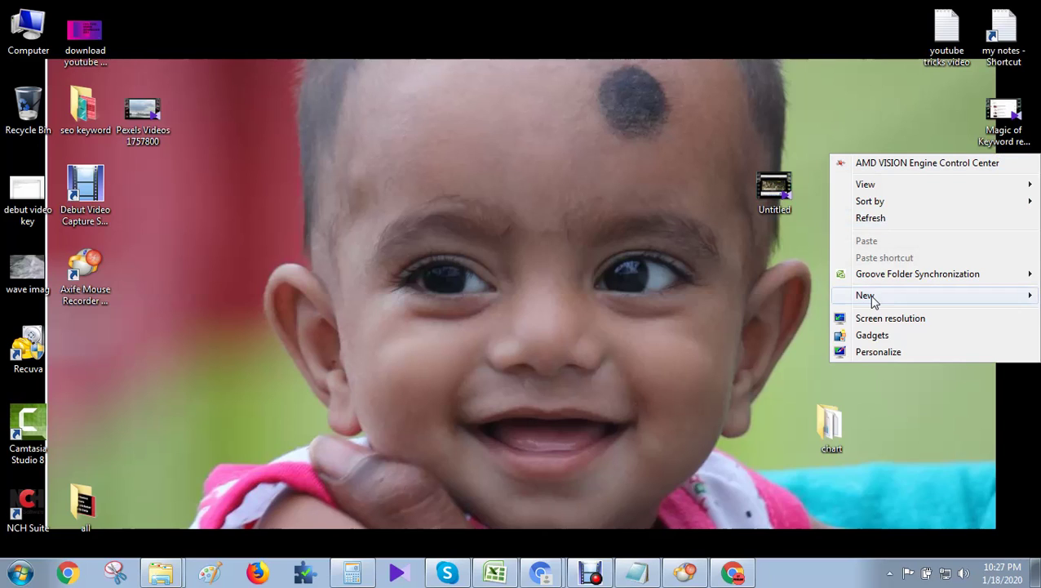
{"action": "mouse_move", "coordinate": [873, 301]}
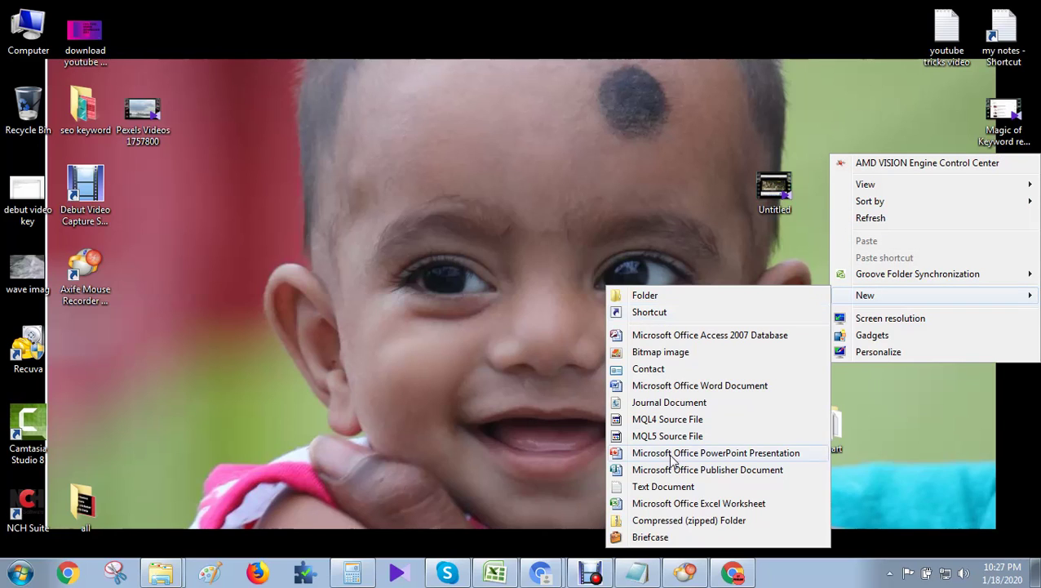
{"action": "left_click", "coordinate": [639, 488]}
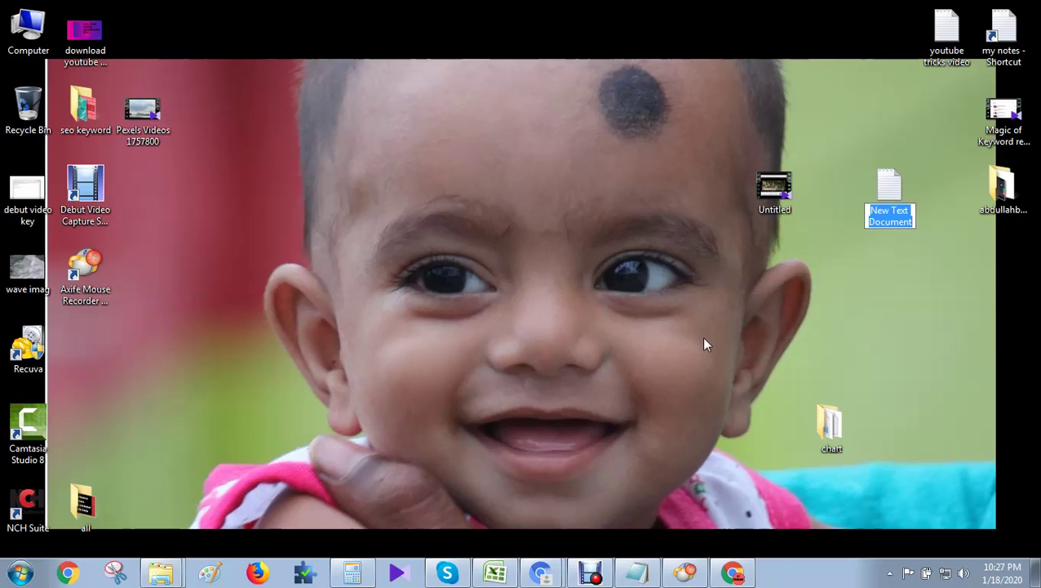
{"action": "key", "text": "Return"}
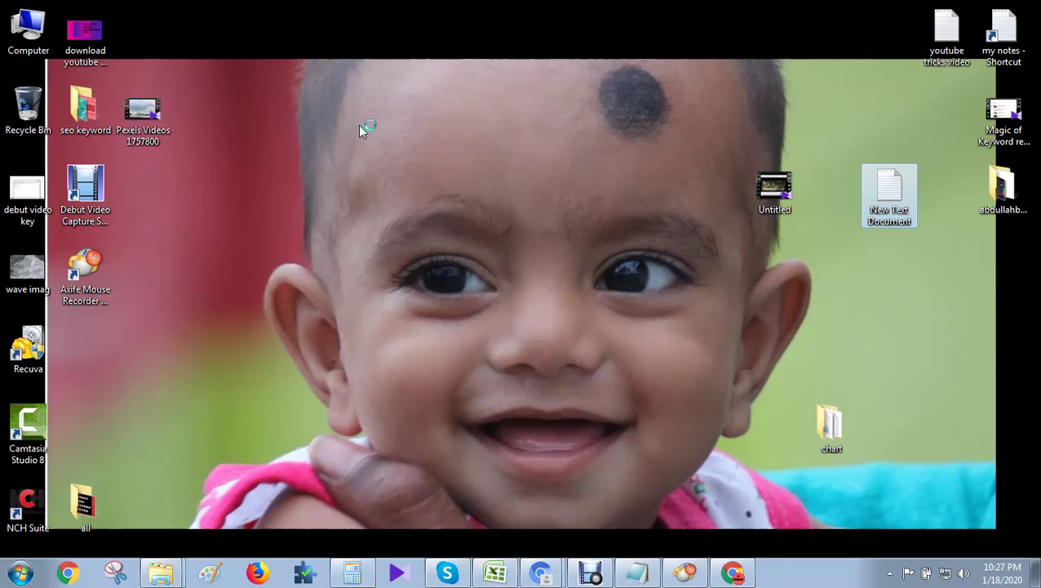
Paste the copied search address into the empty text document and widen the Notepad window across the screen.
{"action": "right_click", "coordinate": [480, 163]}
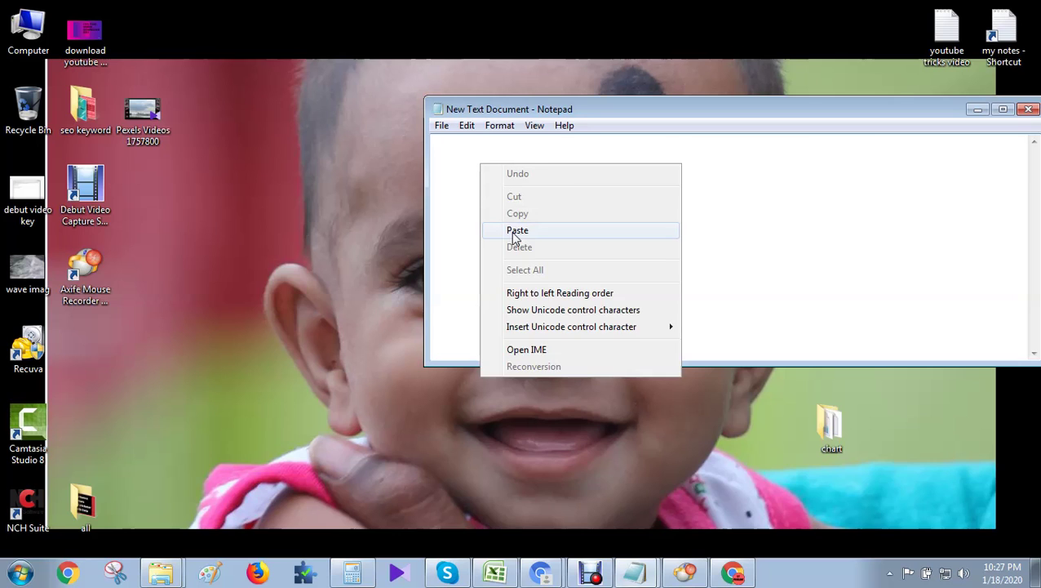
{"action": "left_click", "coordinate": [518, 230]}
{"action": "left_click_drag", "start_coordinate": [595, 108], "coordinate": [390, 110]}
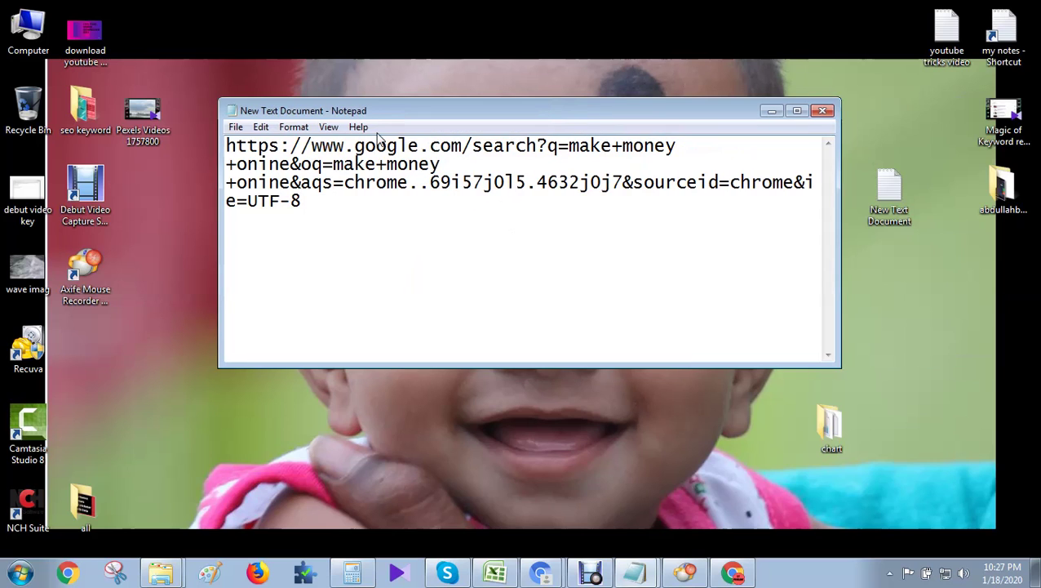
{"action": "left_click_drag", "start_coordinate": [217, 179], "coordinate": [54, 180]}
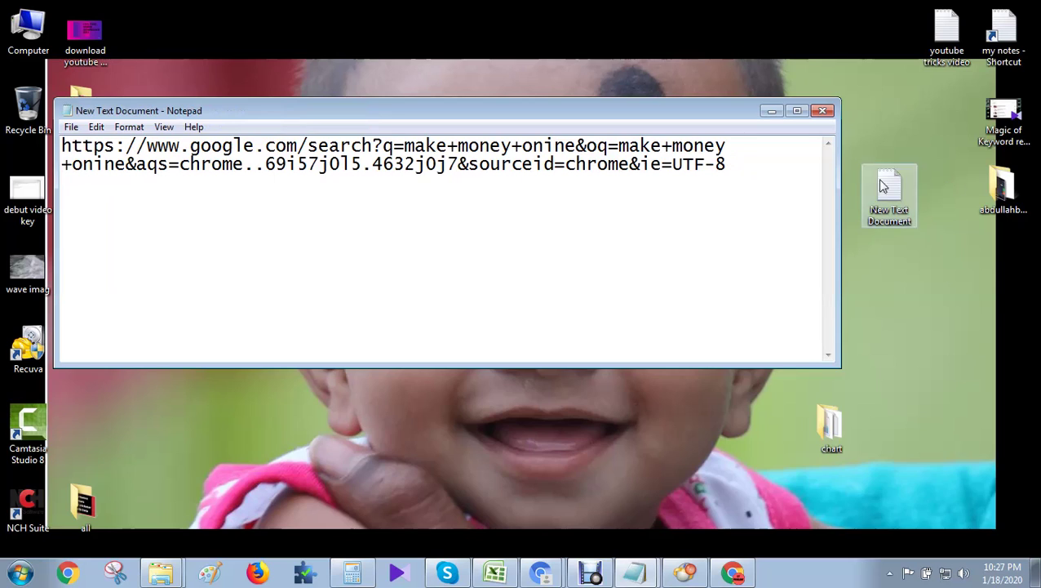
{"action": "left_click_drag", "start_coordinate": [841, 179], "coordinate": [1035, 179]}
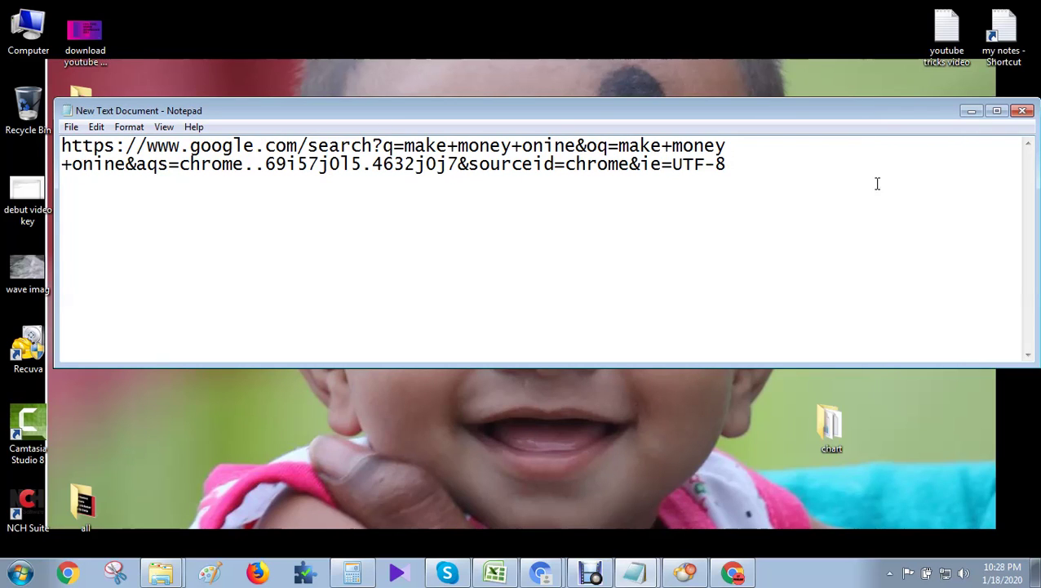
Copy the entire long Google search URL from the text document.
{"action": "left_click", "coordinate": [61, 148]}
{"action": "left_click_drag", "start_coordinate": [61, 147], "coordinate": [739, 168]}
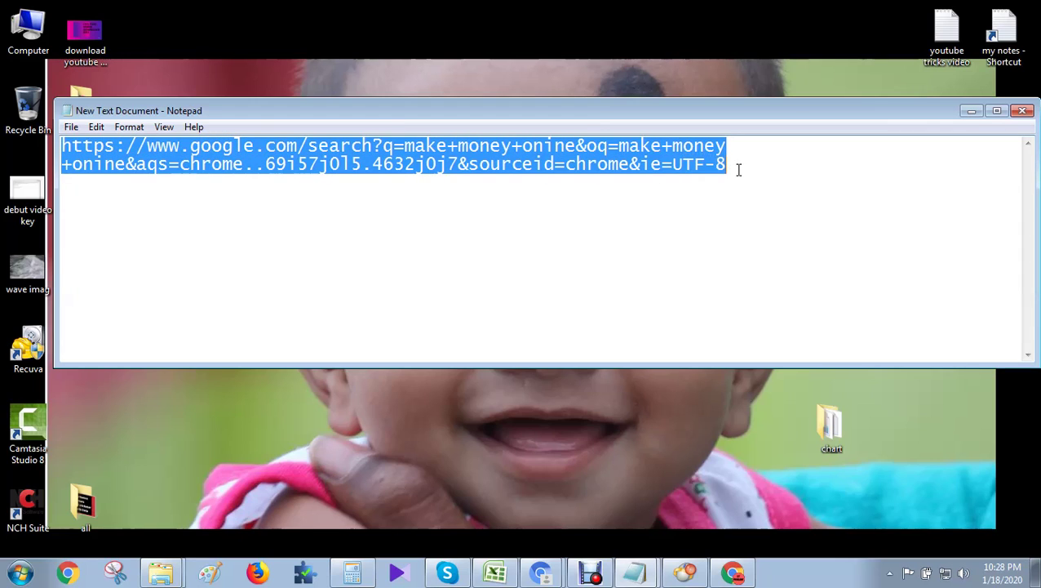
{"action": "right_click", "coordinate": [698, 164]}
{"action": "left_click", "coordinate": [733, 215]}
Switch to Chrome and bring up the TinyURL home page, closing the duplicate TinyURL tab.
{"action": "left_click", "coordinate": [544, 574]}
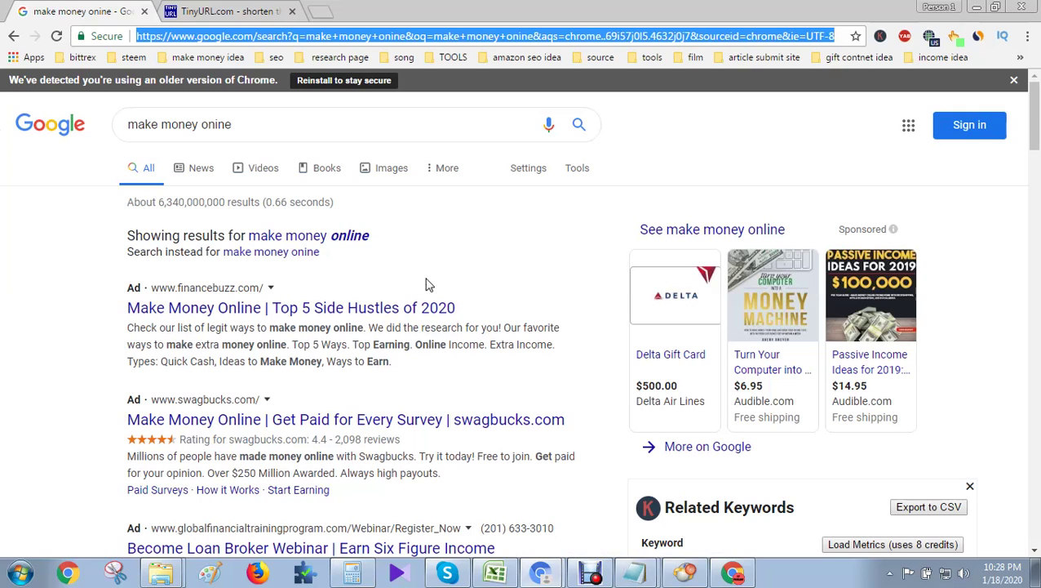
{"action": "left_click", "coordinate": [205, 13]}
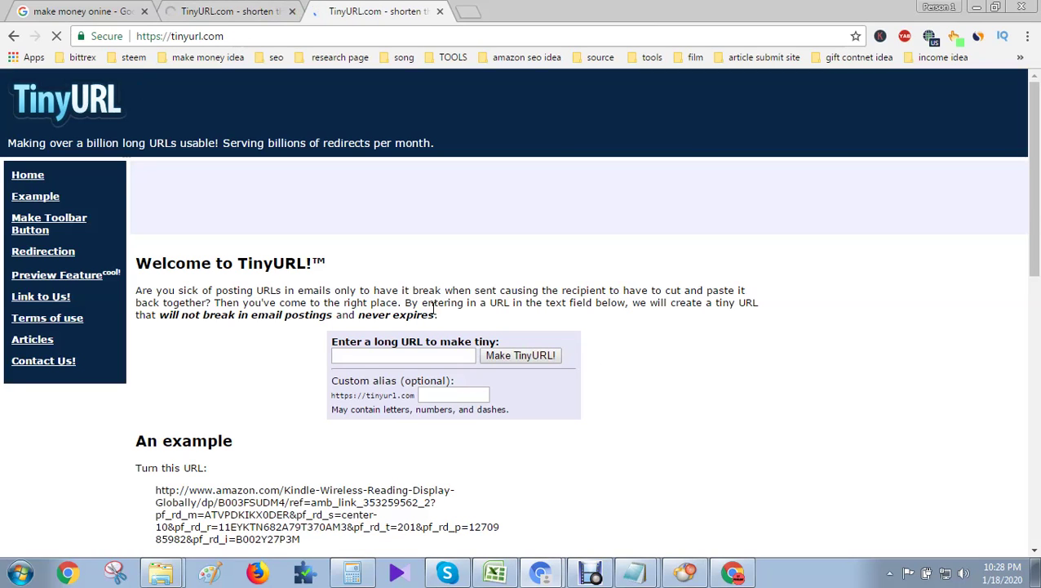
{"action": "key", "text": "ctrl+w"}
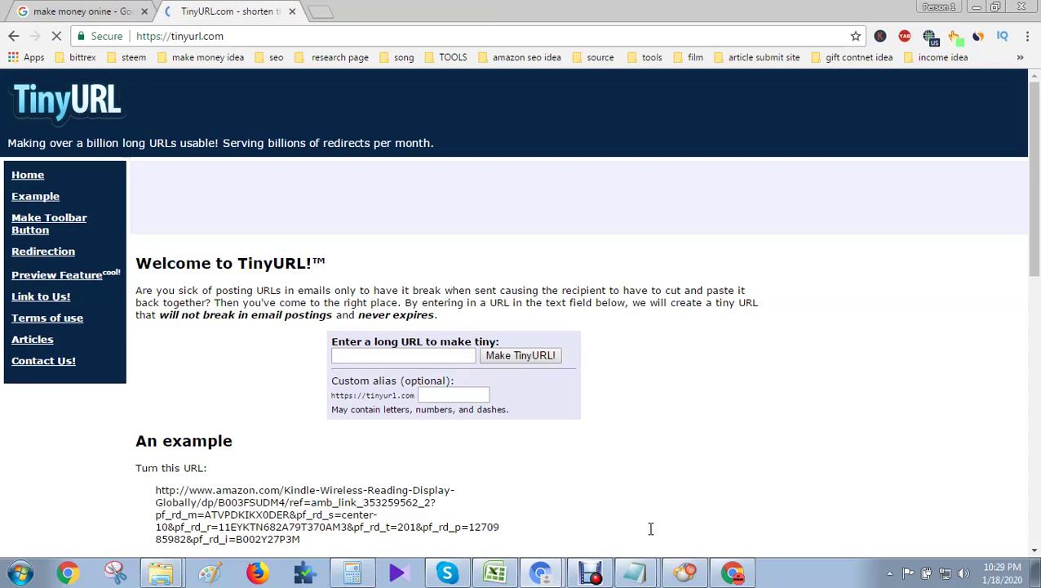
{"action": "left_click", "coordinate": [638, 571]}
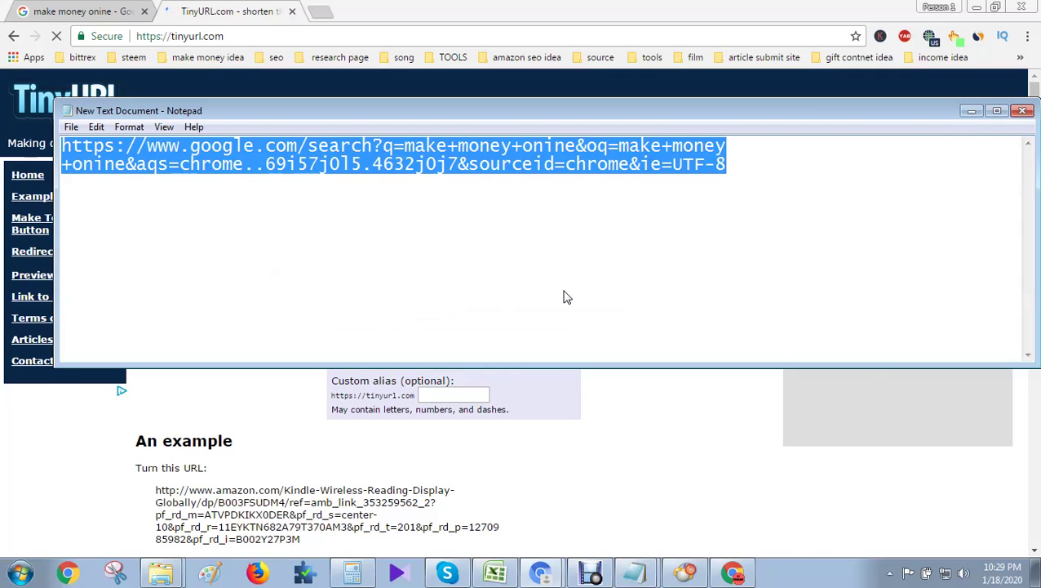
{"action": "key", "text": "alt+Tab"}
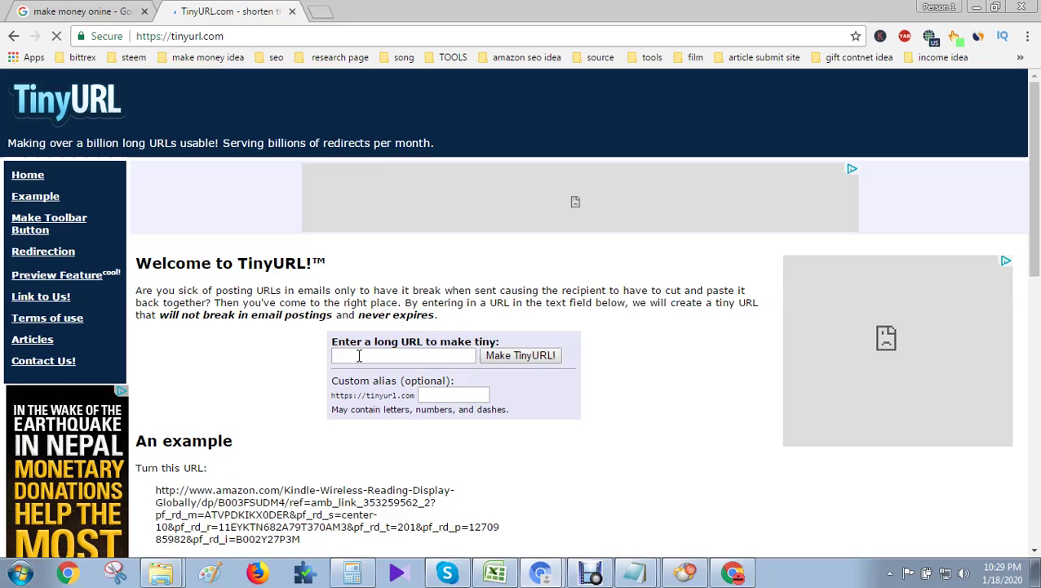
Paste the long Google search URL into TinyURL's long URL field and generate the shortened link without a custom alias.
{"action": "left_click", "coordinate": [358, 356]}
{"action": "right_click", "coordinate": [365, 360]}
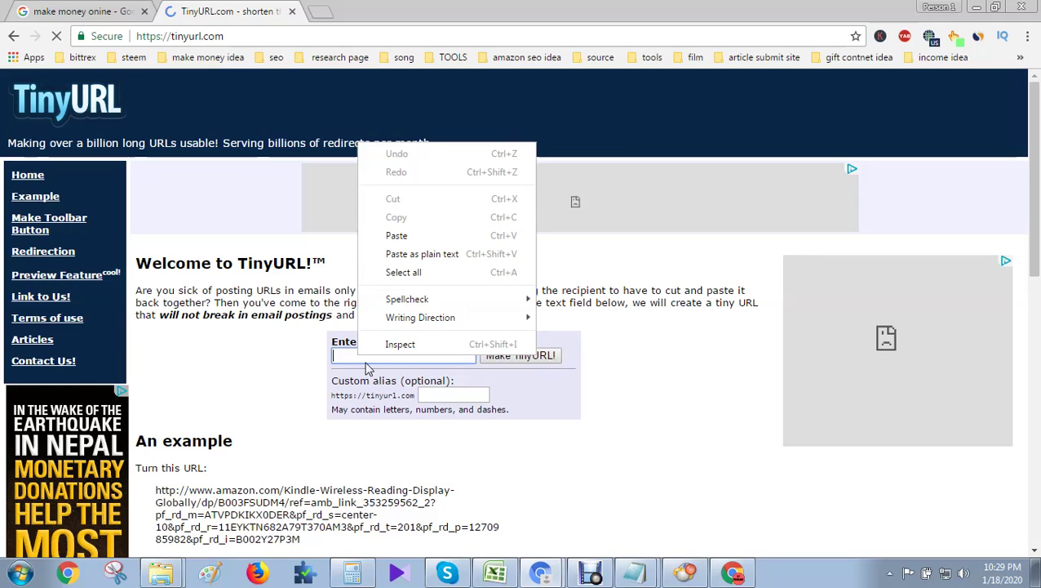
{"action": "left_click", "coordinate": [393, 239]}
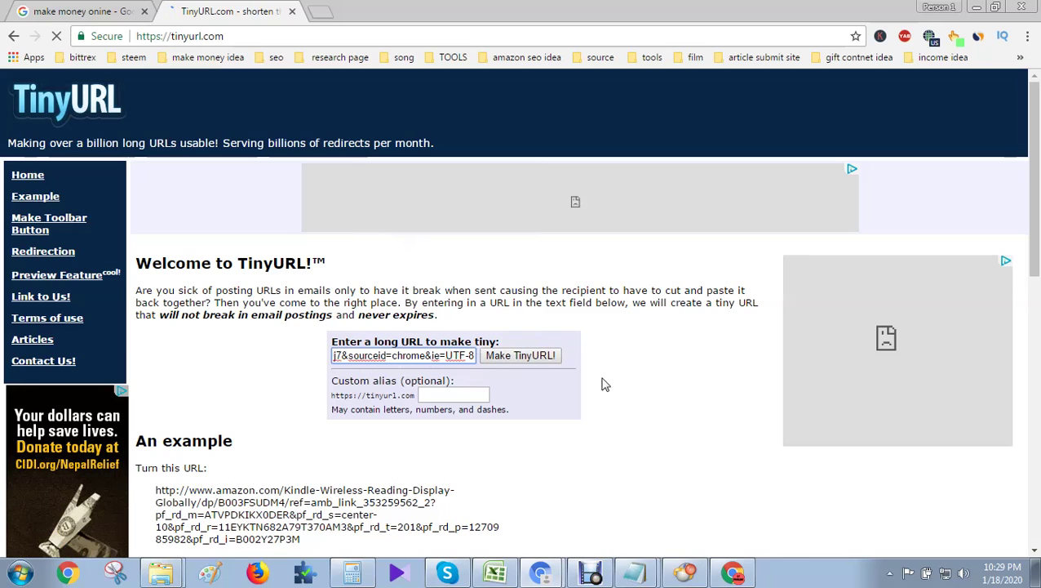
{"action": "left_click", "coordinate": [523, 359]}
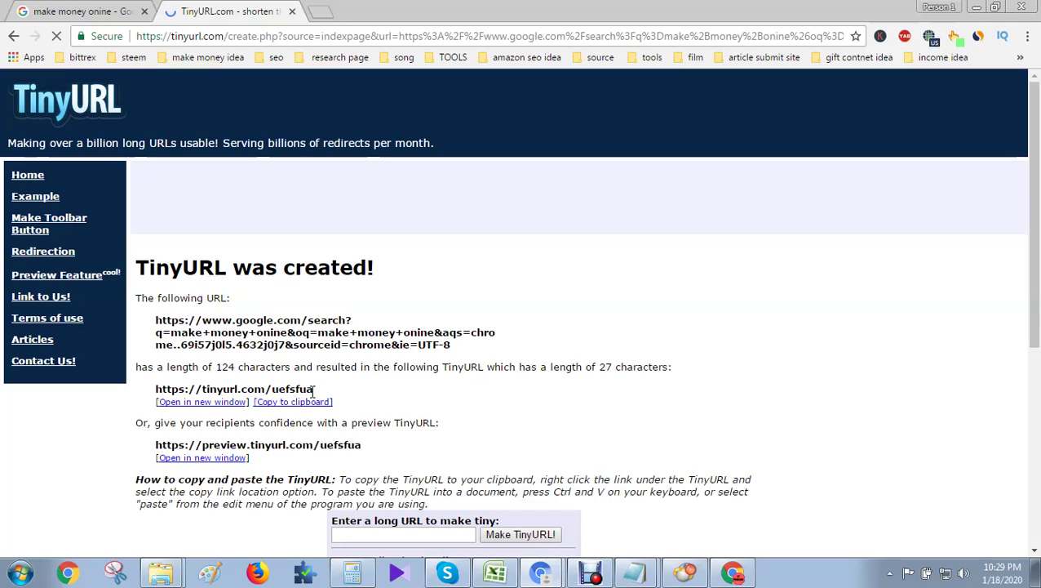
{"action": "left_click_drag", "start_coordinate": [314, 390], "coordinate": [163, 389]}
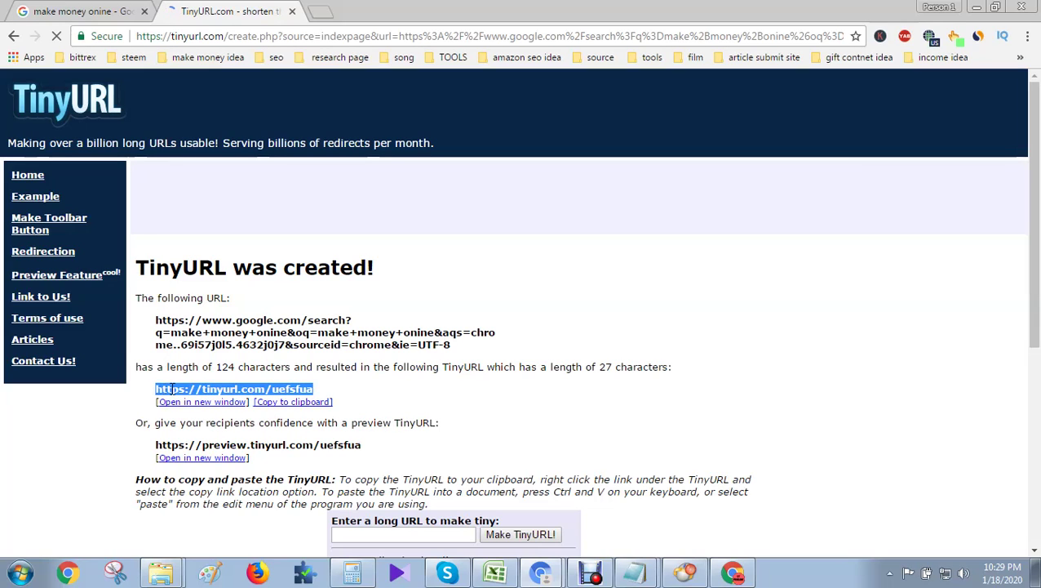
{"action": "right_click", "coordinate": [168, 383]}
{"action": "left_click", "coordinate": [203, 400]}
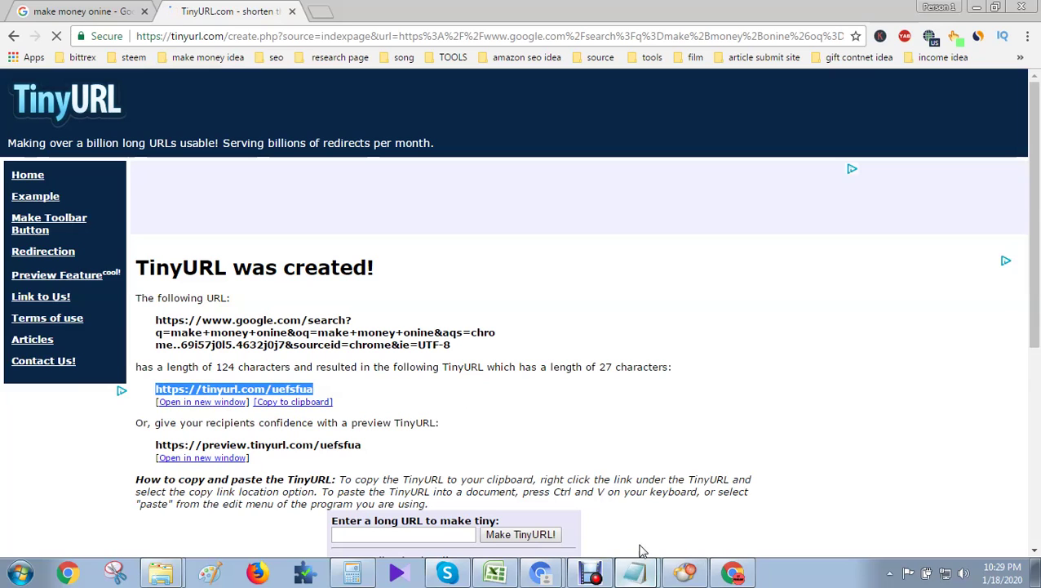
{"action": "left_click", "coordinate": [637, 570]}
{"action": "left_click", "coordinate": [745, 207]}
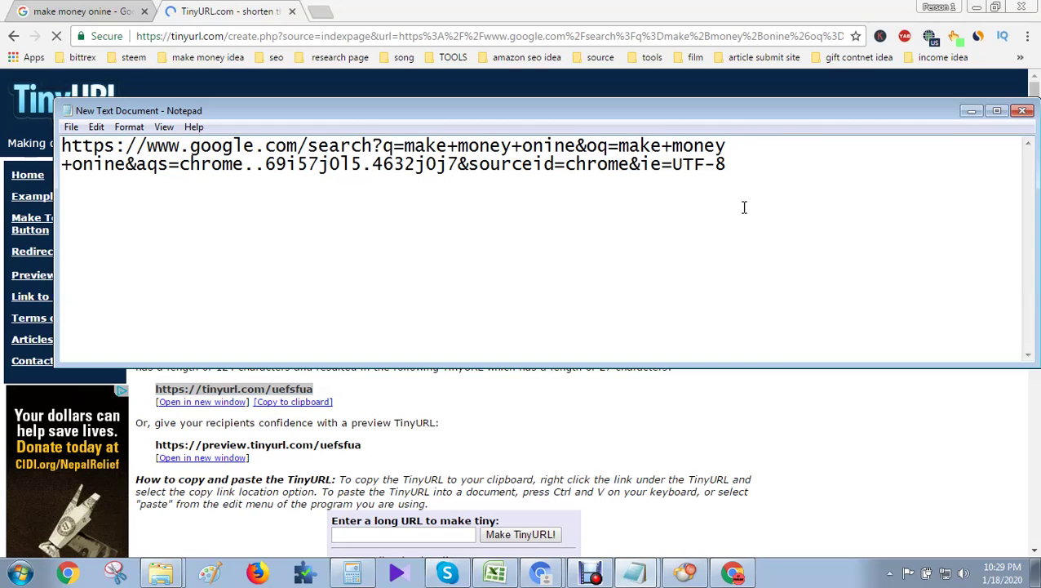
{"action": "right_click", "coordinate": [243, 219]}
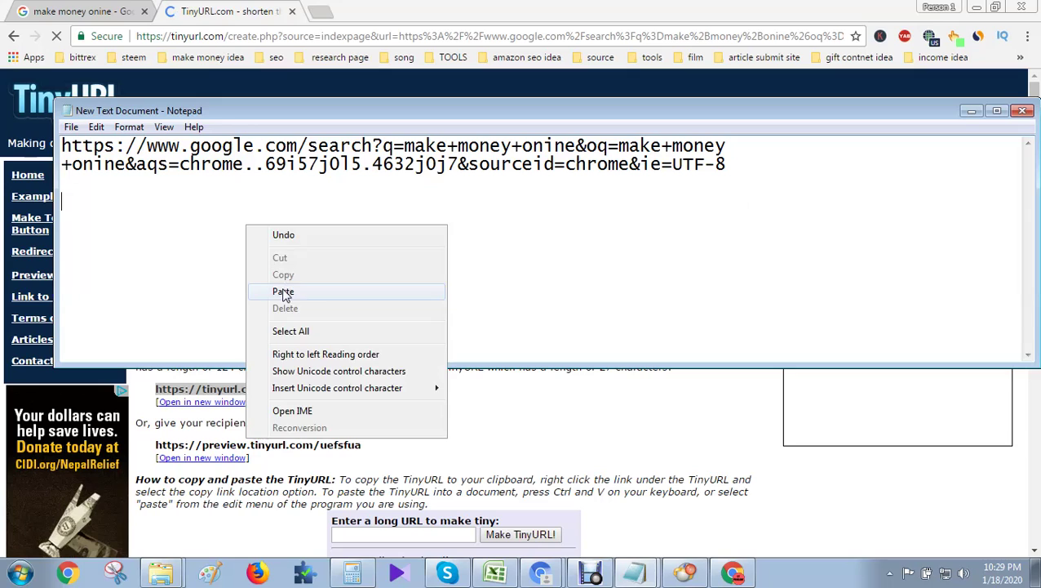
{"action": "left_click", "coordinate": [279, 288]}
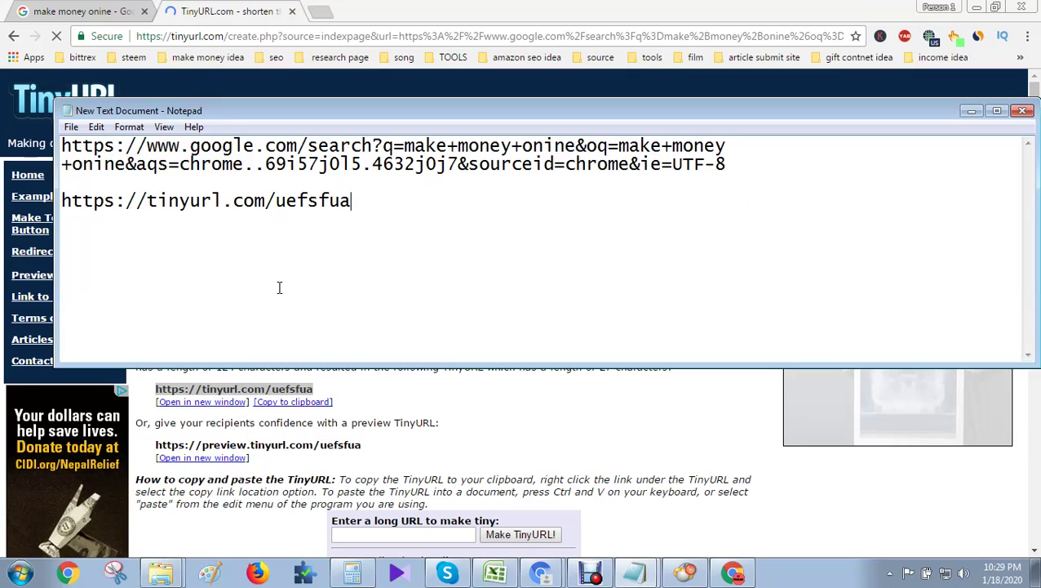
{"action": "left_click", "coordinate": [71, 126]}
{"action": "left_click", "coordinate": [319, 200]}
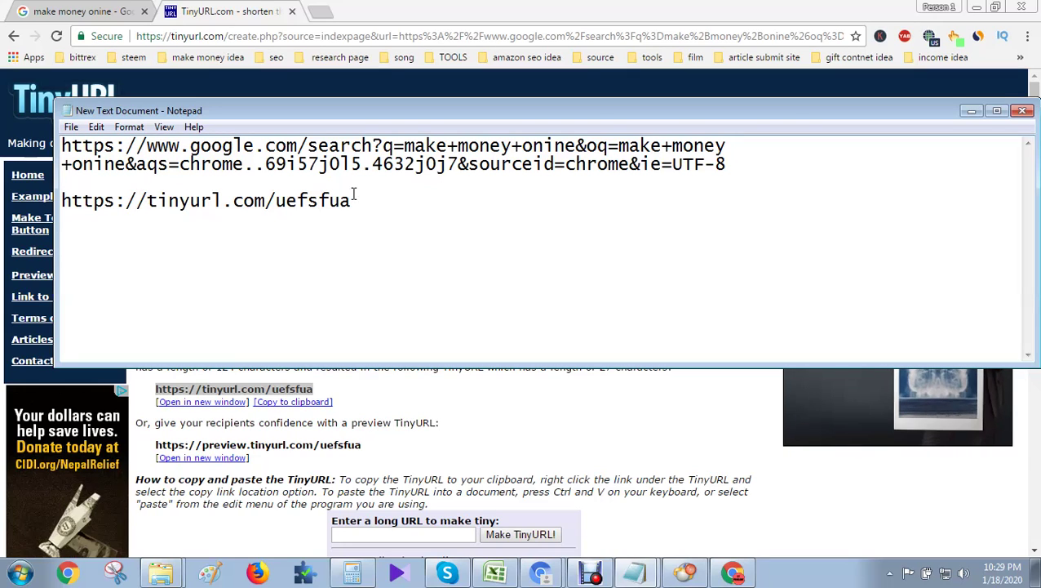
Copy the shortened link from the text document and load it in Chrome's current TinyURL tab to test the redirect.
{"action": "left_click_drag", "start_coordinate": [359, 200], "coordinate": [65, 208]}
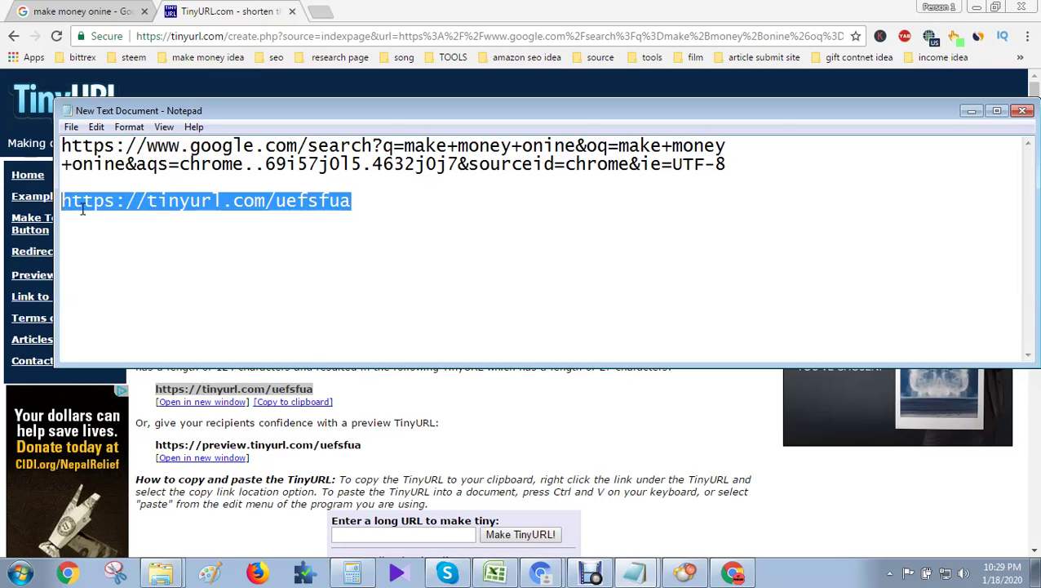
{"action": "right_click", "coordinate": [112, 208]}
{"action": "left_click", "coordinate": [148, 258]}
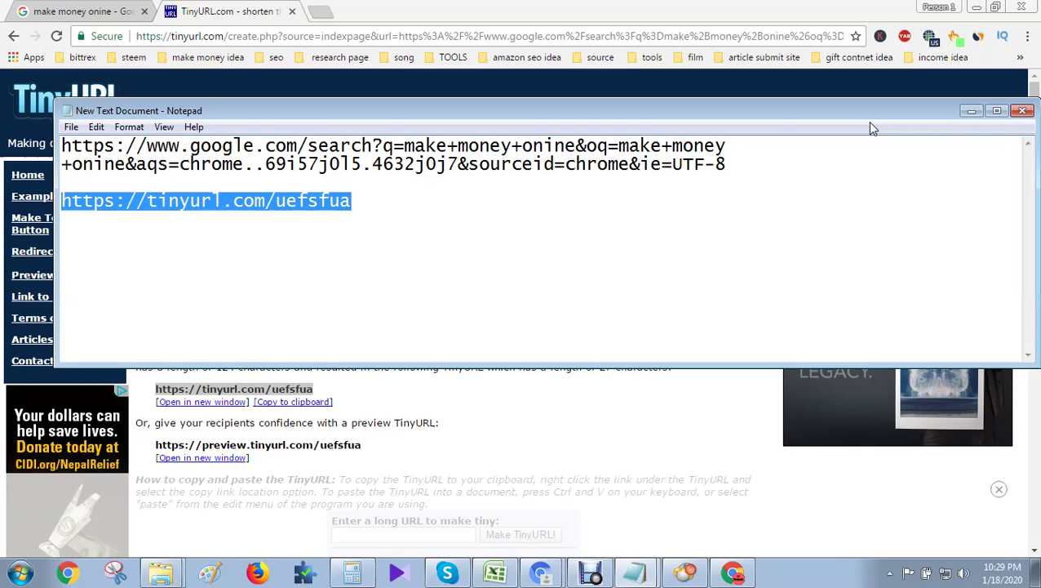
{"action": "left_click", "coordinate": [971, 111]}
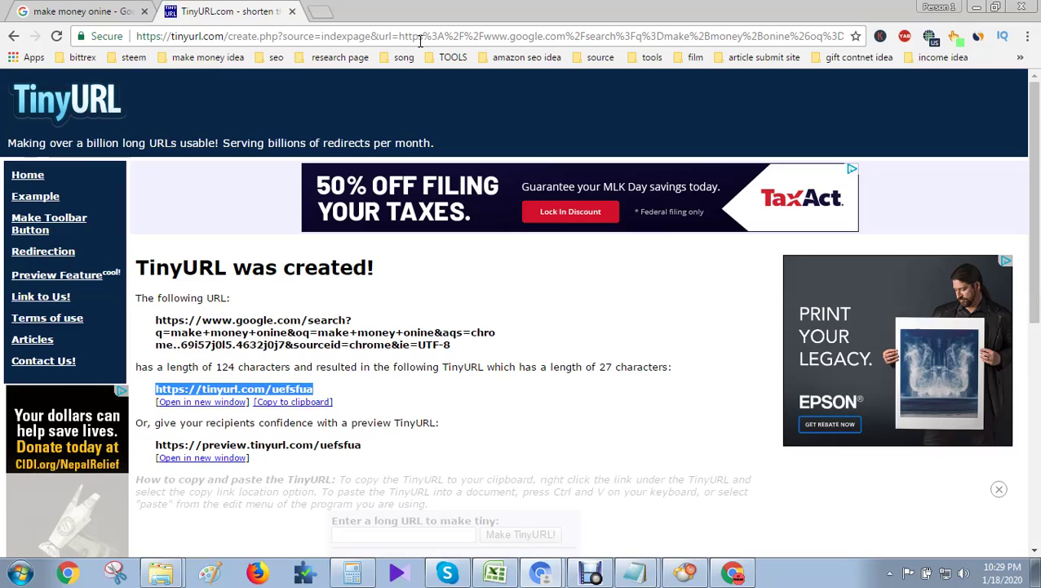
{"action": "left_click", "coordinate": [420, 35]}
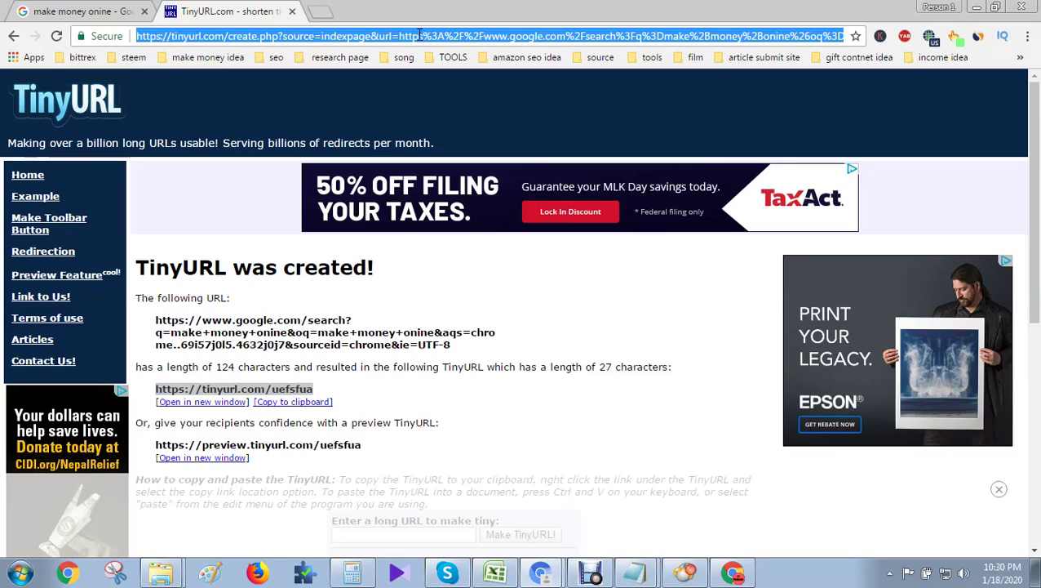
{"action": "right_click", "coordinate": [420, 35]}
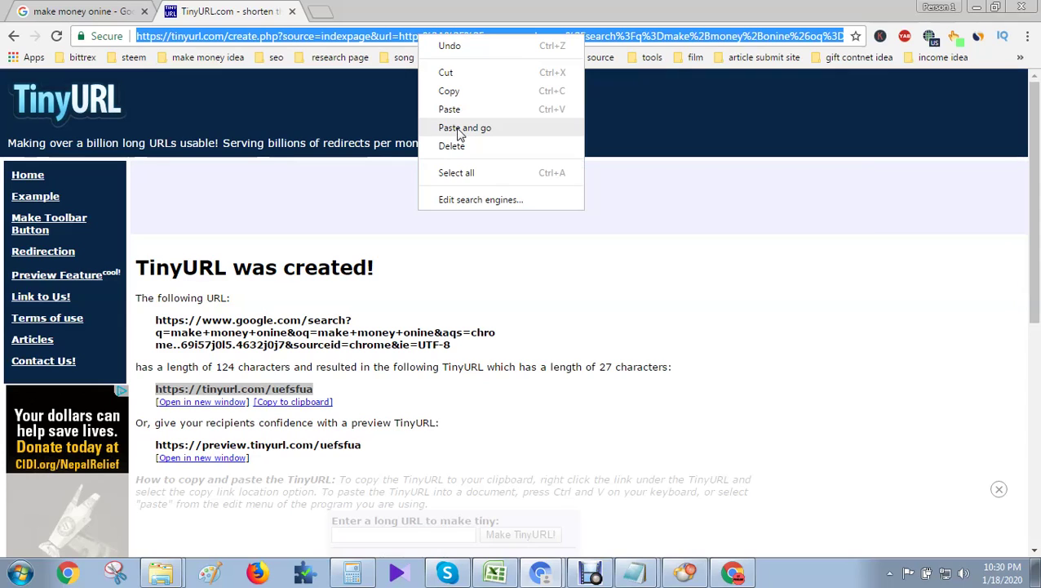
{"action": "left_click", "coordinate": [459, 130]}
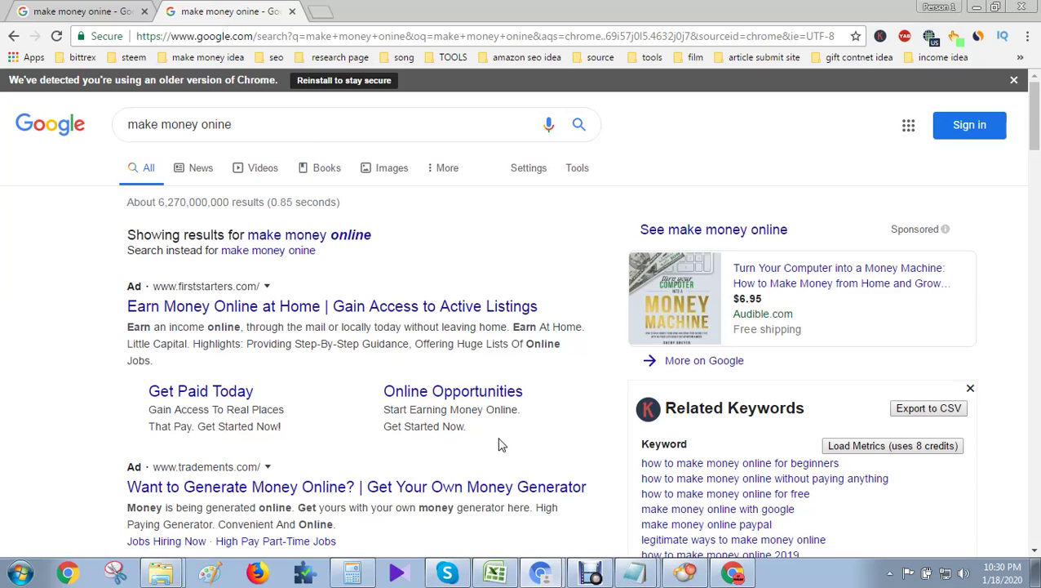
{"action": "left_click", "coordinate": [978, 10]}
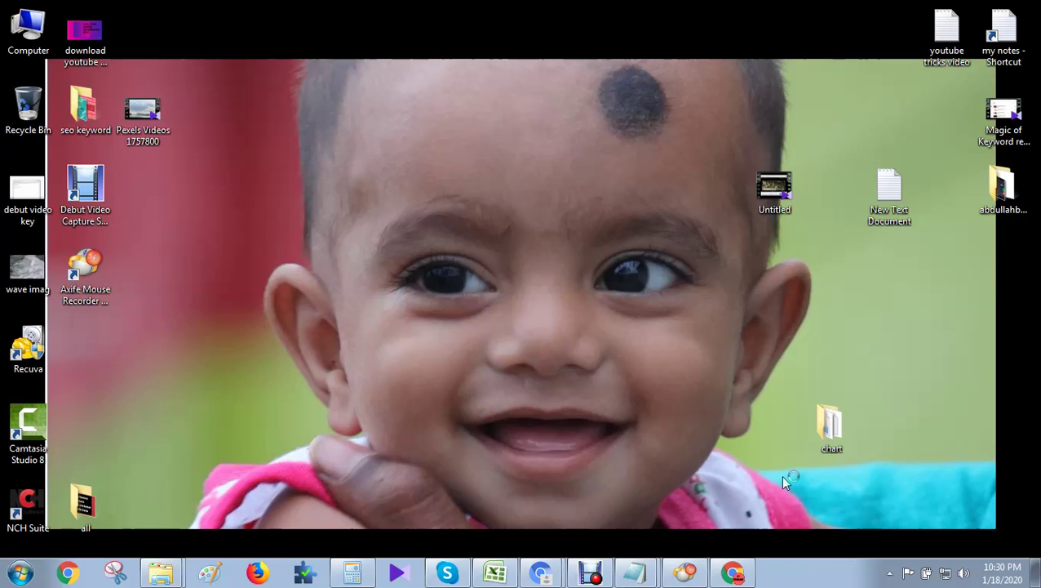
{"action": "left_click", "coordinate": [542, 565]}
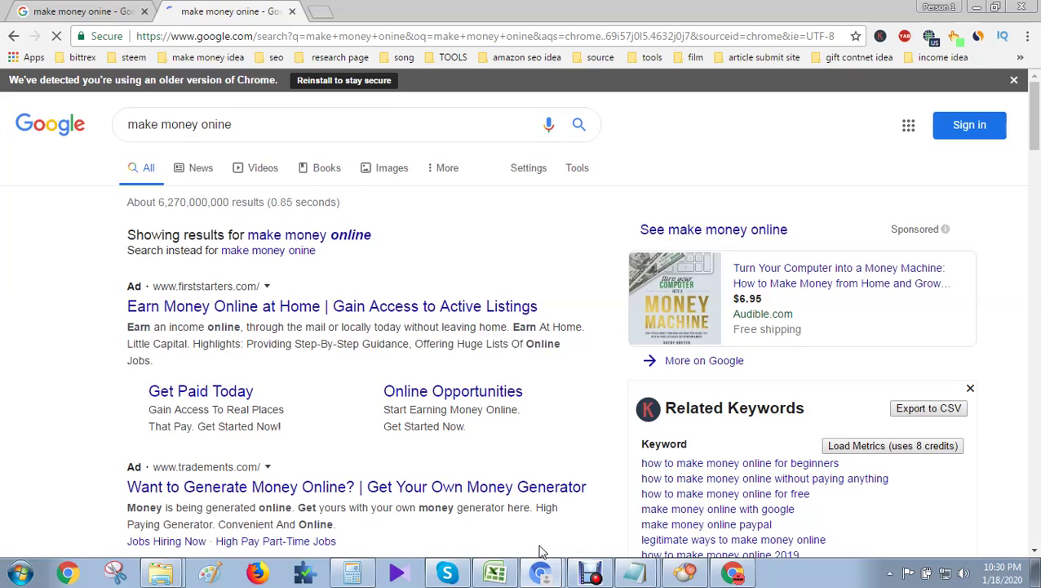
{"action": "left_click", "coordinate": [591, 573]}
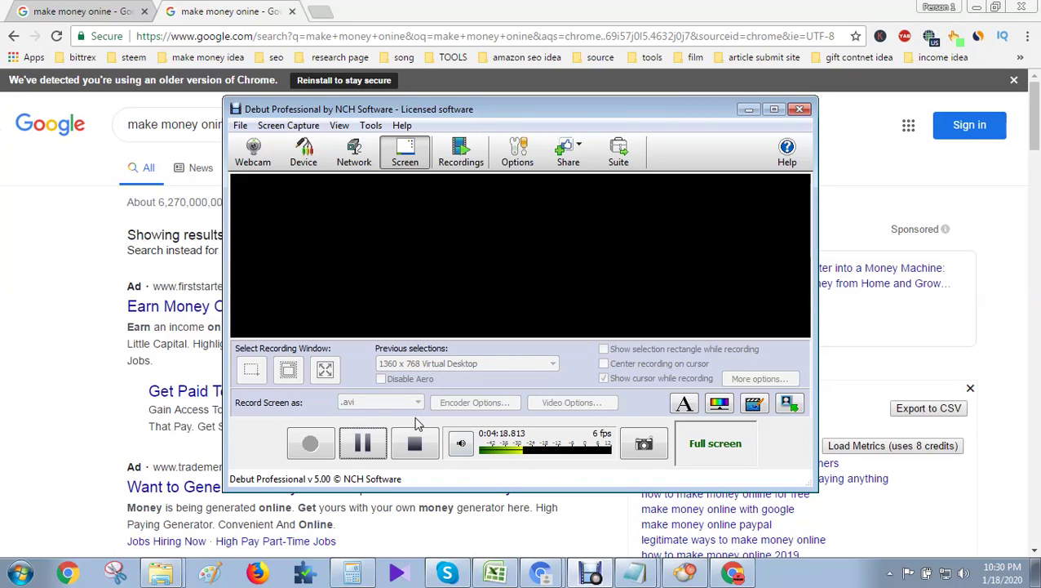